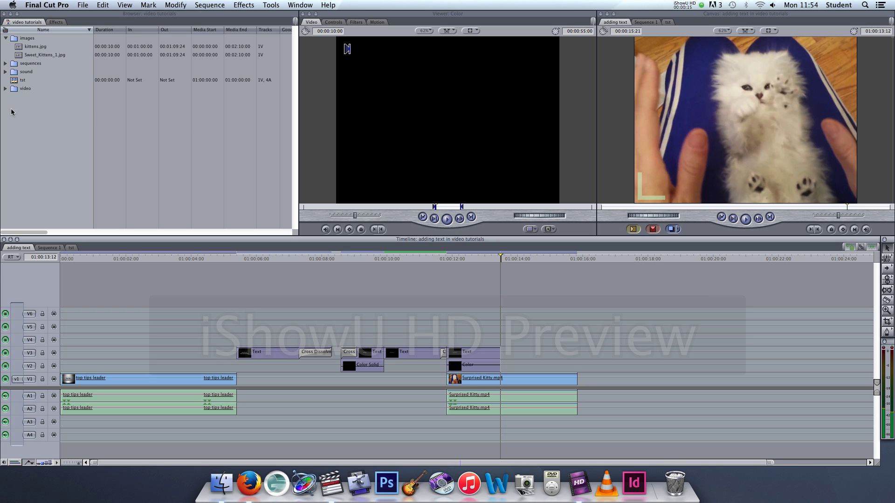
Step: Collapse the images bin holding kittens.jpg and leave nothing selected in the project list
left_click(23, 38)
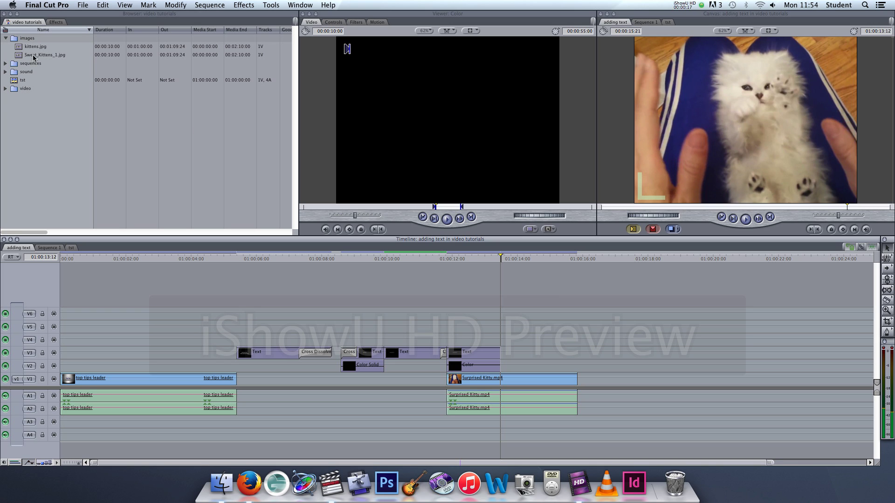
left_click(20, 47)
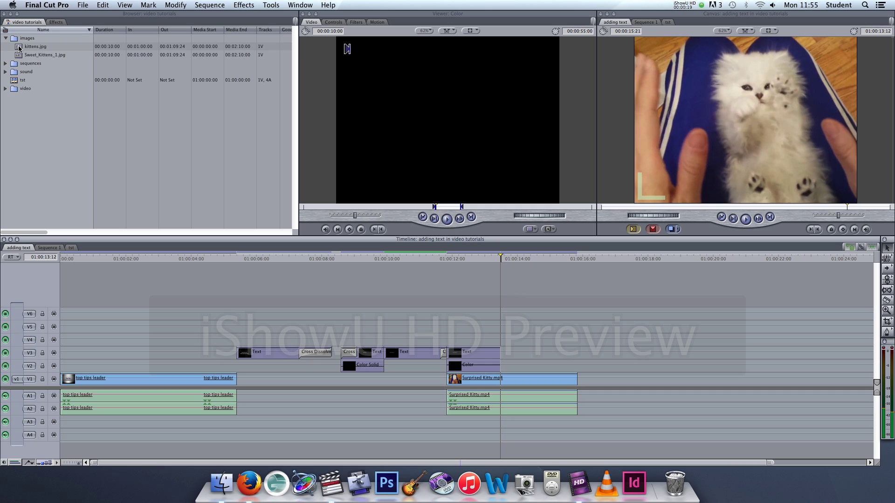
left_click(10, 40)
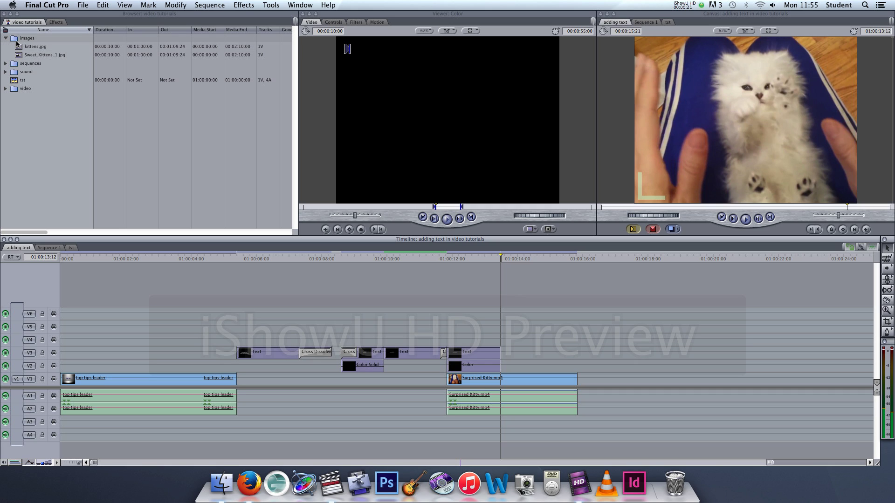
left_click(6, 39)
left_click(34, 111)
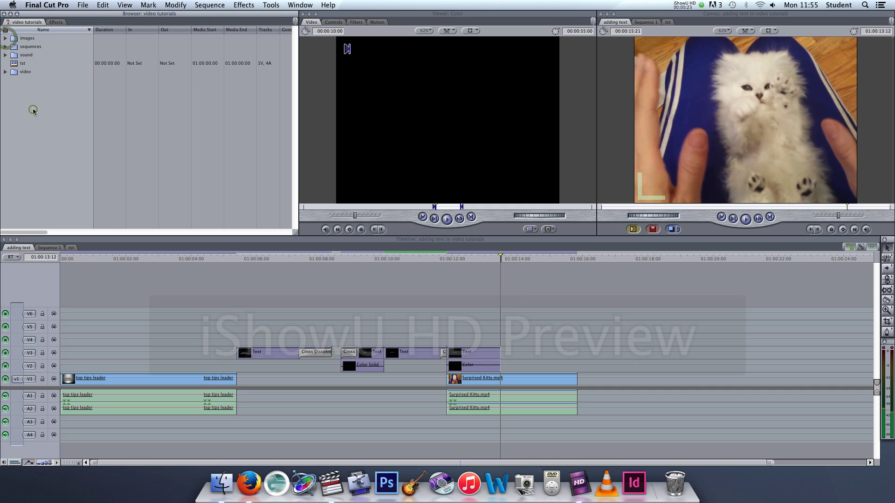
left_click(82, 5)
mouse_move(125, 142)
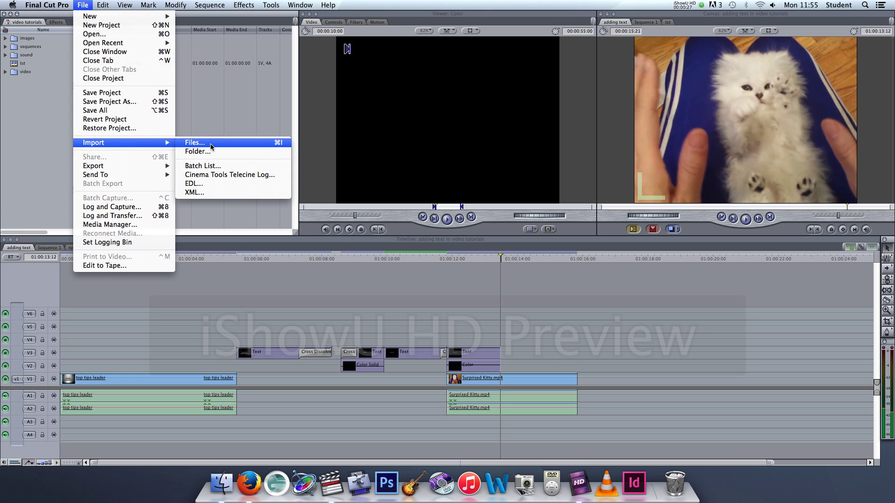
left_click(210, 144)
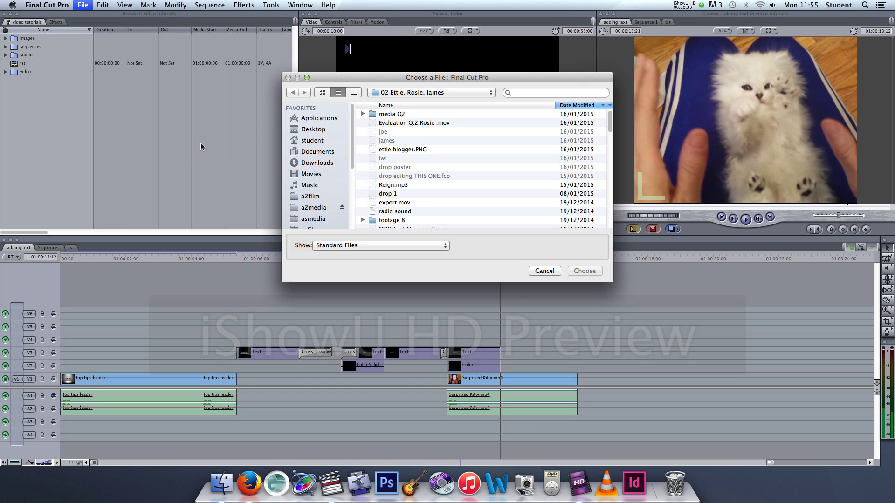
left_click(314, 207)
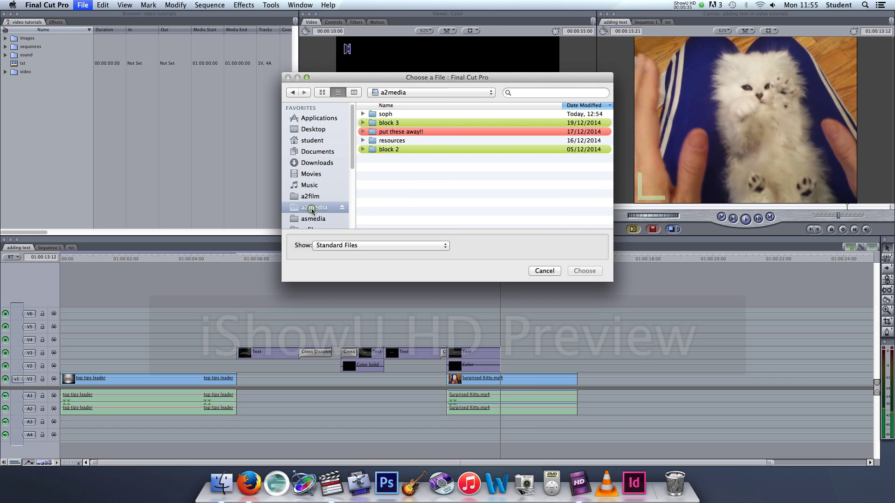
double_click(373, 115)
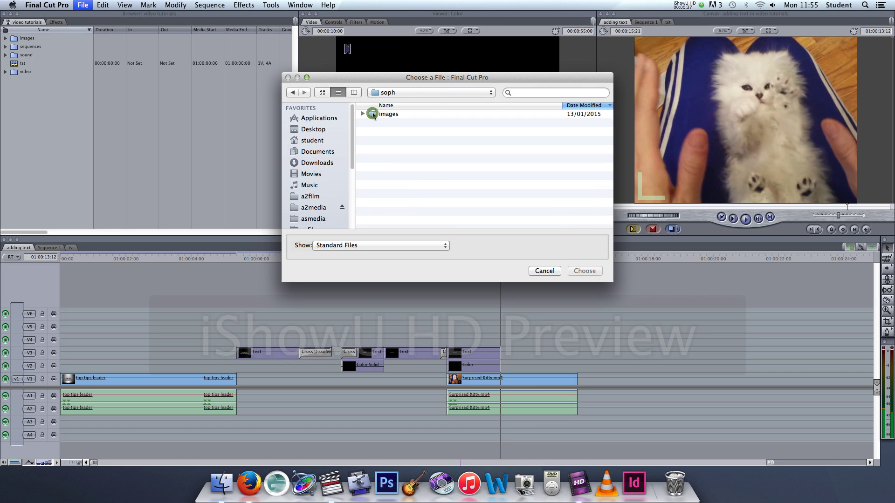
double_click(372, 114)
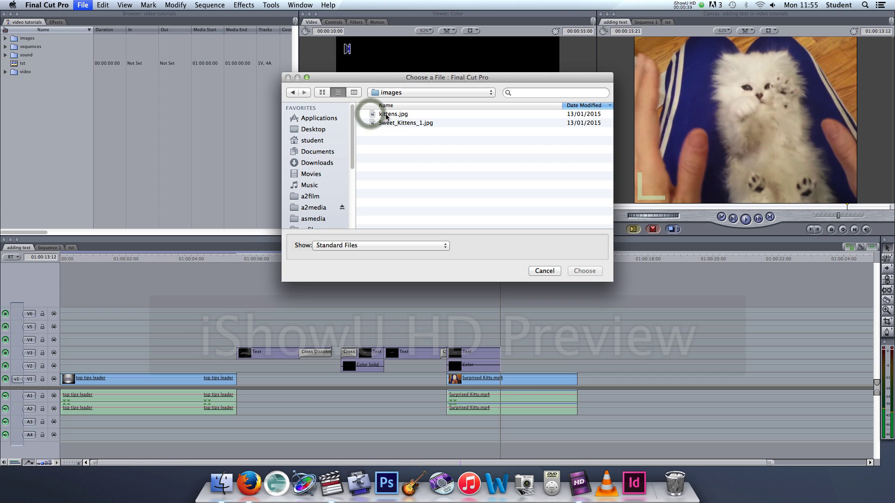
left_click(7, 41)
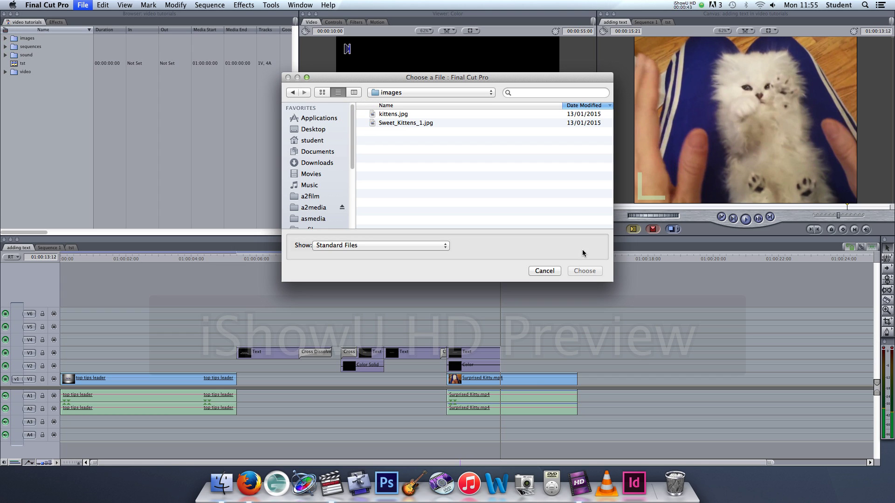
left_click(550, 272)
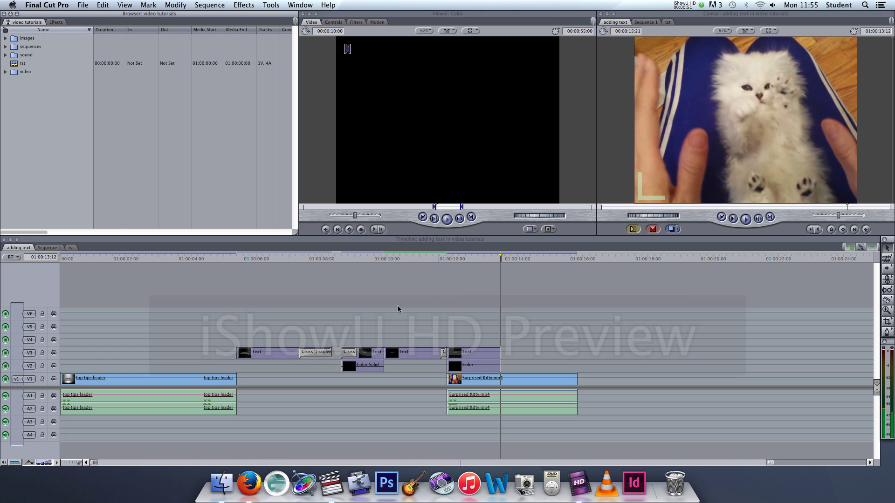
Step: Hide Final Cut Pro in Finder and open the Mavericks disk in a window on the left
left_click(221, 483)
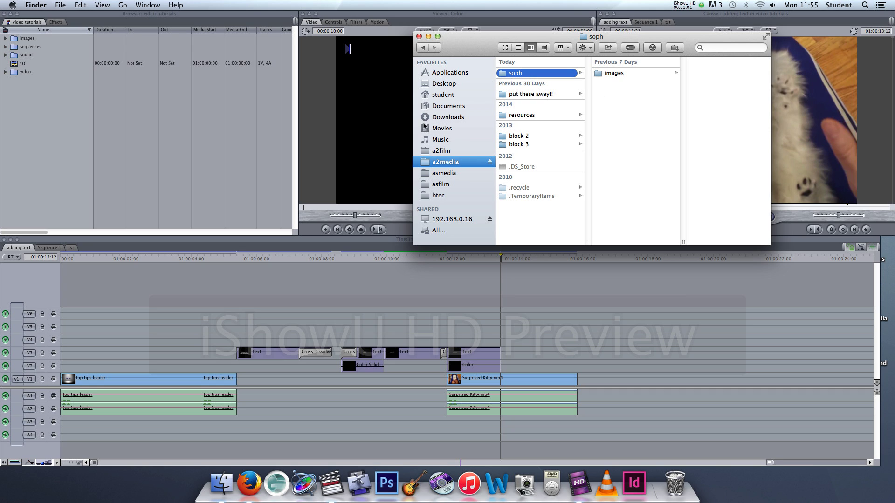
left_click(381, 296)
key("super+h")
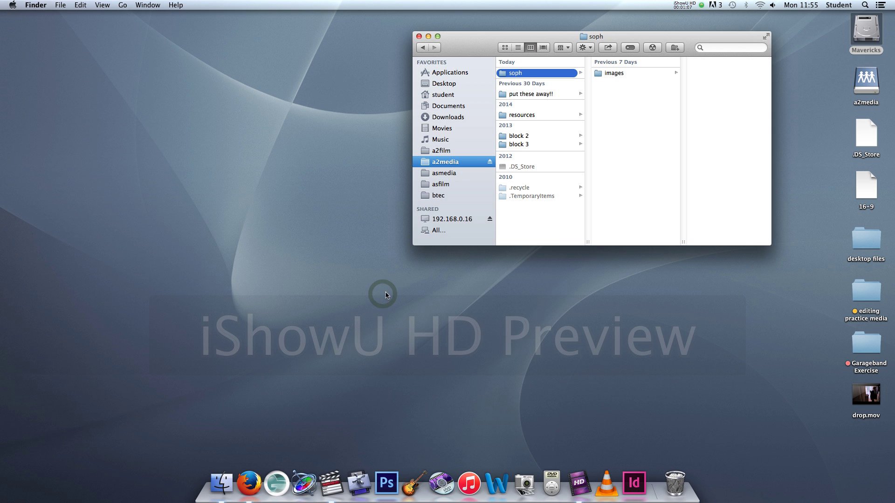
left_click(874, 29)
double_click(873, 29)
left_click_drag(699, 117, 257, 125)
Step: Preview 220.jpg in Downloads and copy it into soph's images folder
left_click(67, 201)
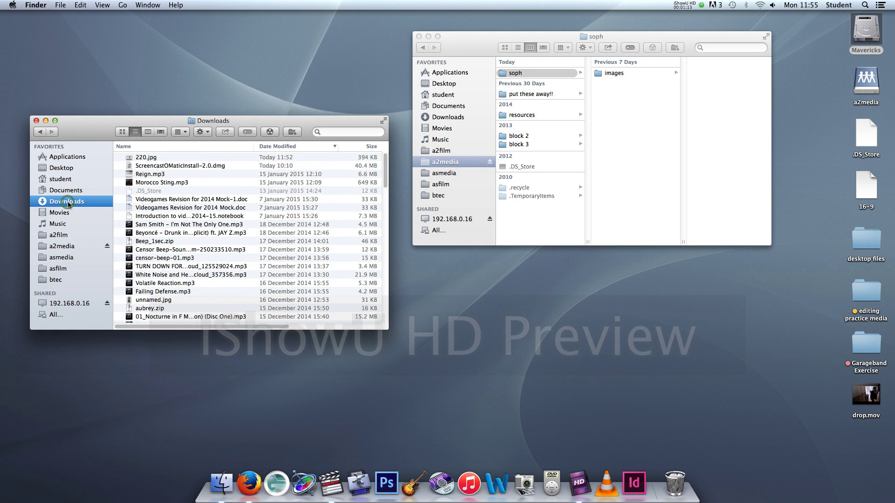
left_click(153, 157)
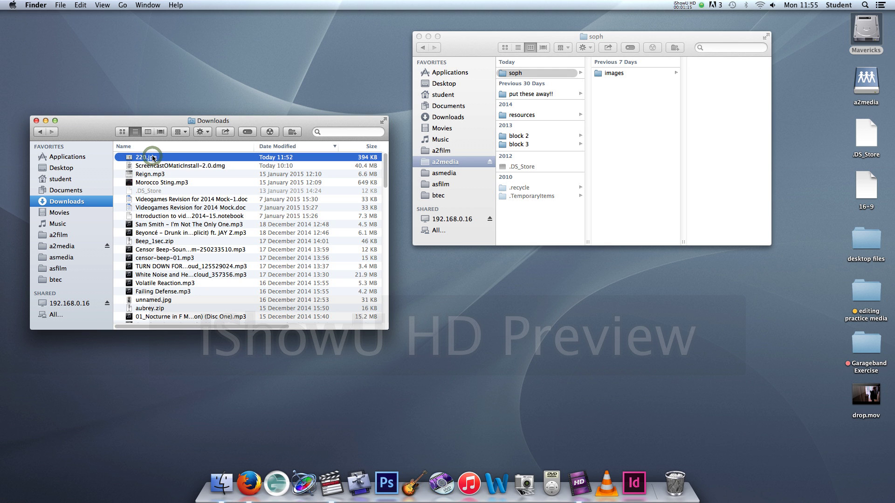
key("space")
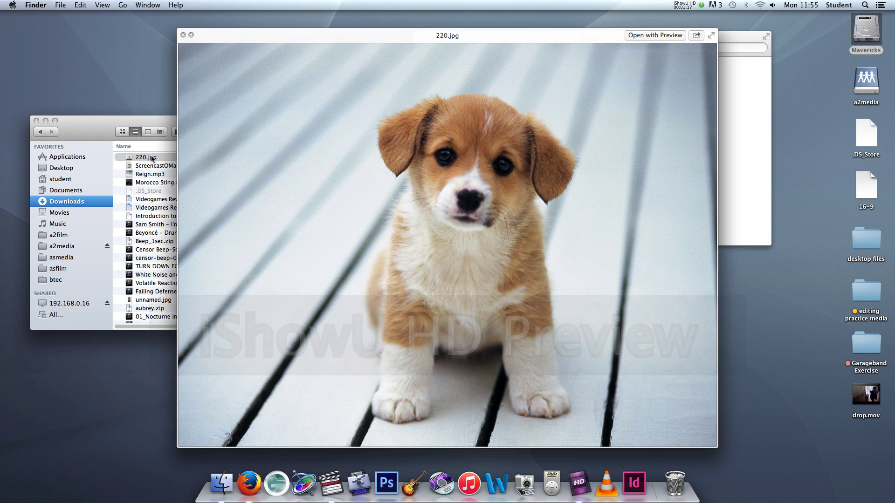
key("space")
left_click_drag(130, 159, 699, 105)
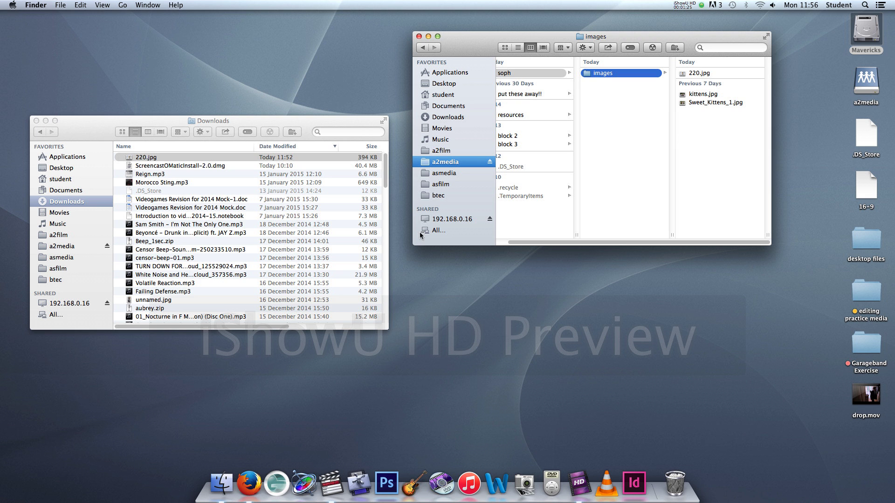
Step: Import 220.jpg into the Final Cut Pro project, then remove its top-level entry
left_click(328, 484)
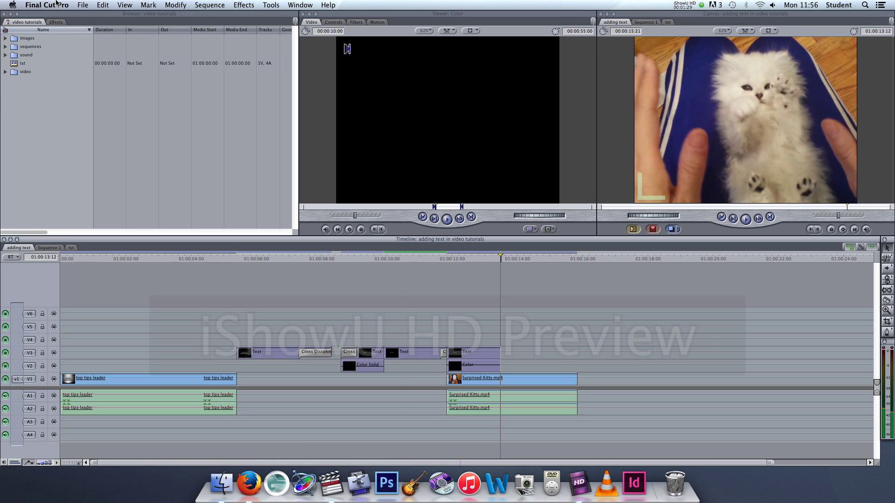
left_click(85, 6)
mouse_move(103, 141)
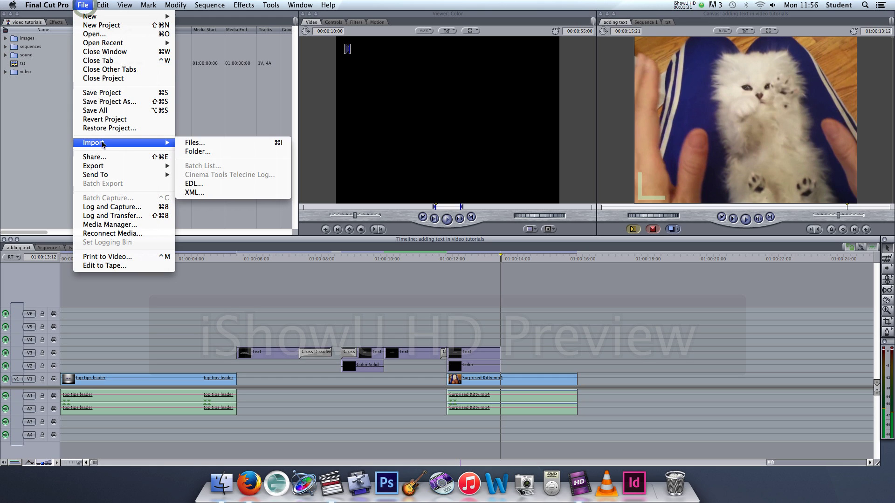
left_click(207, 143)
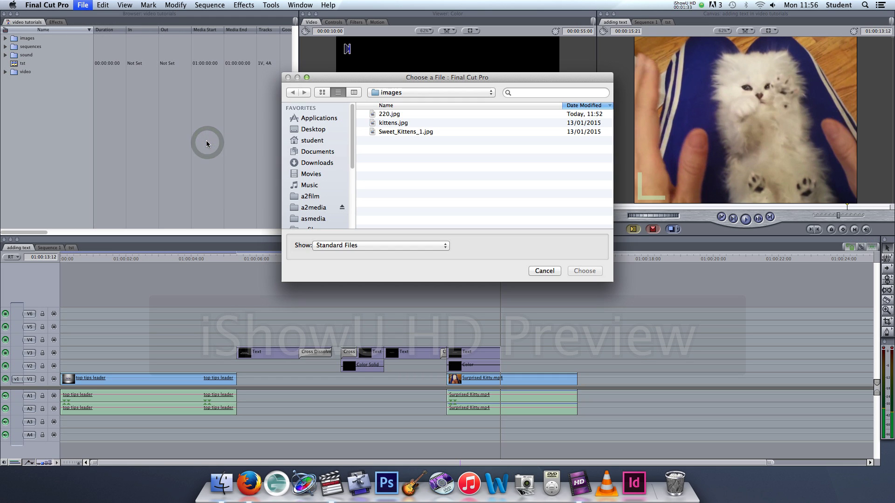
left_click(396, 118)
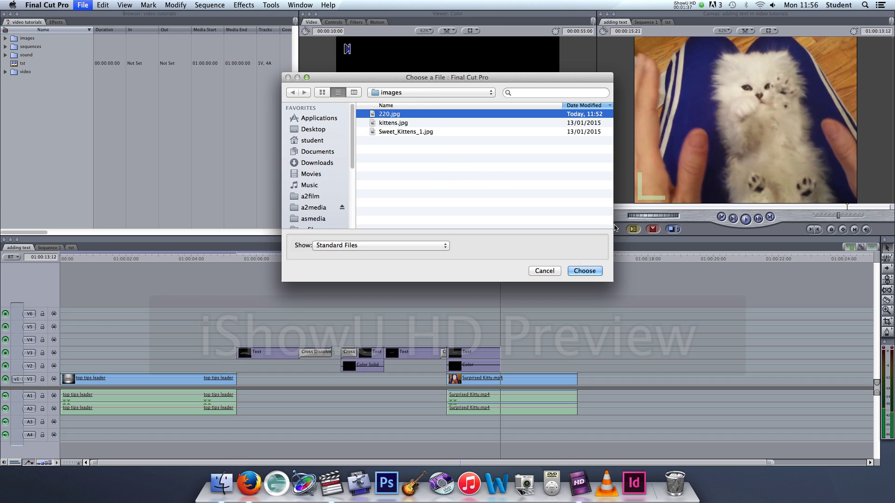
left_click(588, 272)
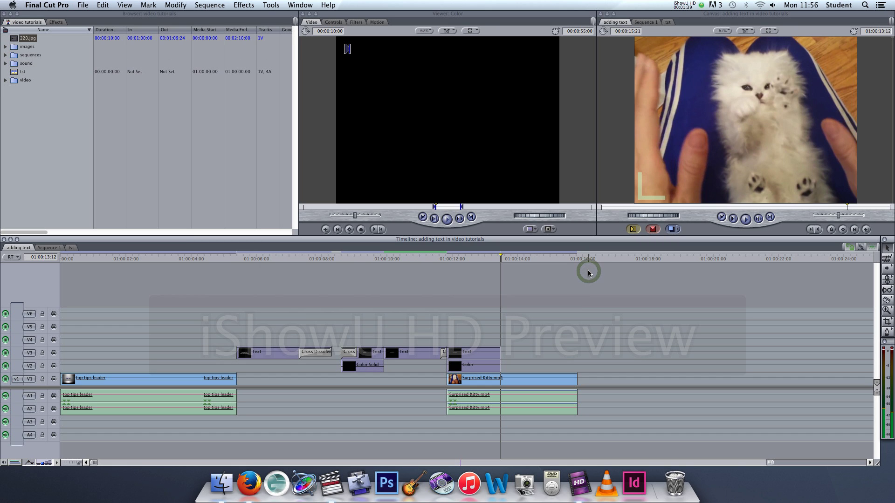
key("Delete")
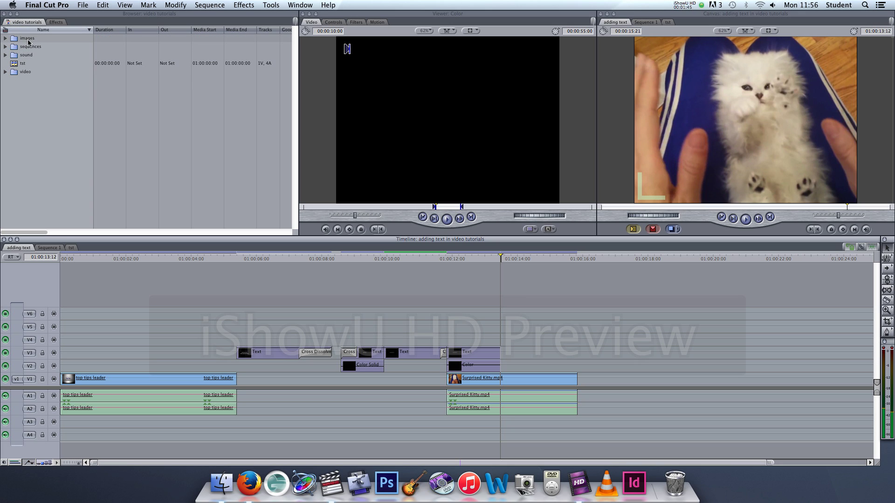
Step: Drop 220.jpg from the images bin onto V3 at the playhead and trim it to end with the kitten clip
left_click(5, 39)
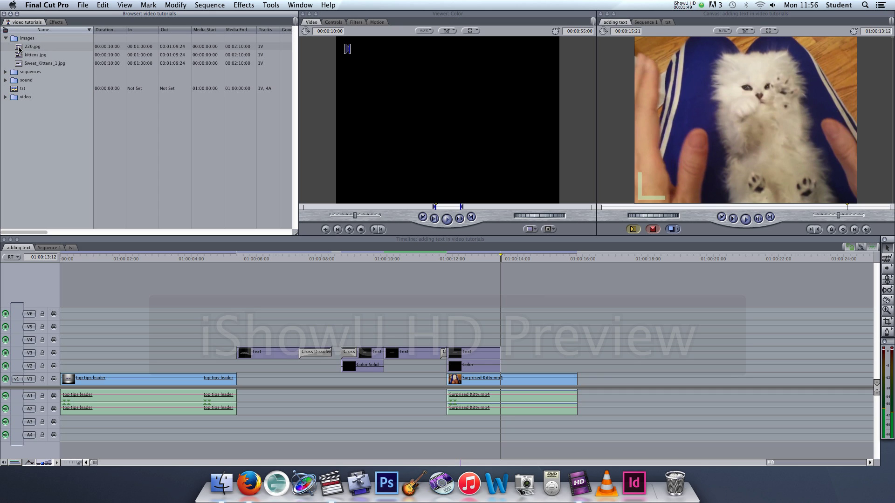
double_click(19, 47)
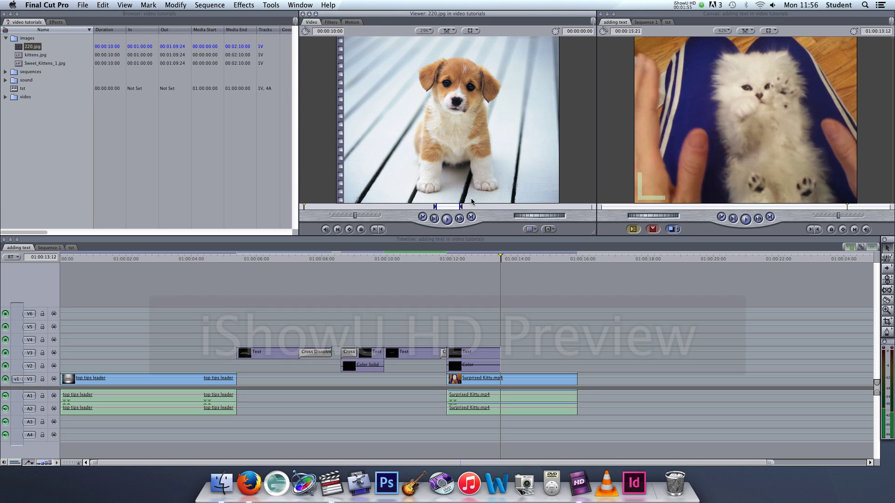
left_click_drag(453, 133, 509, 351)
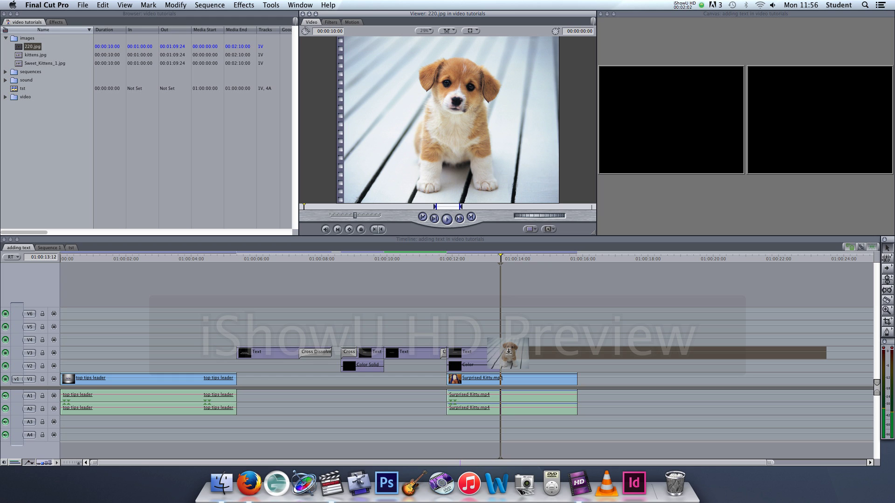
left_click_drag(509, 352, 508, 352)
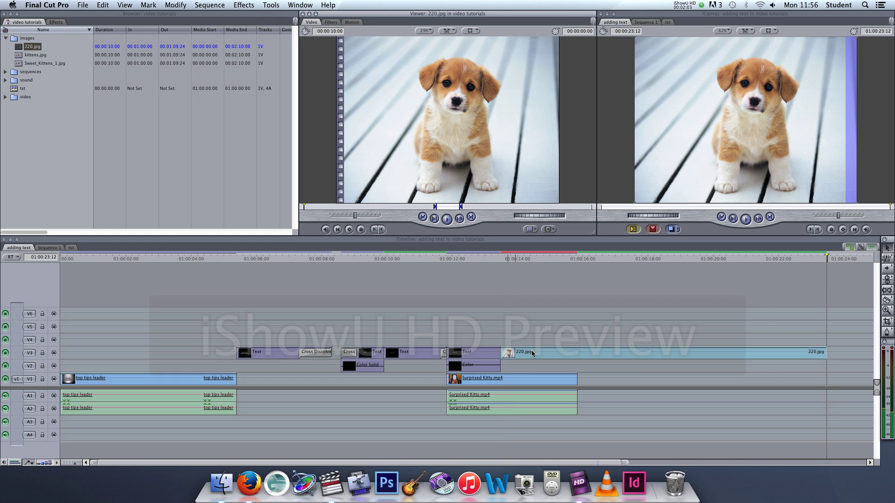
left_click_drag(825, 350, 823, 351)
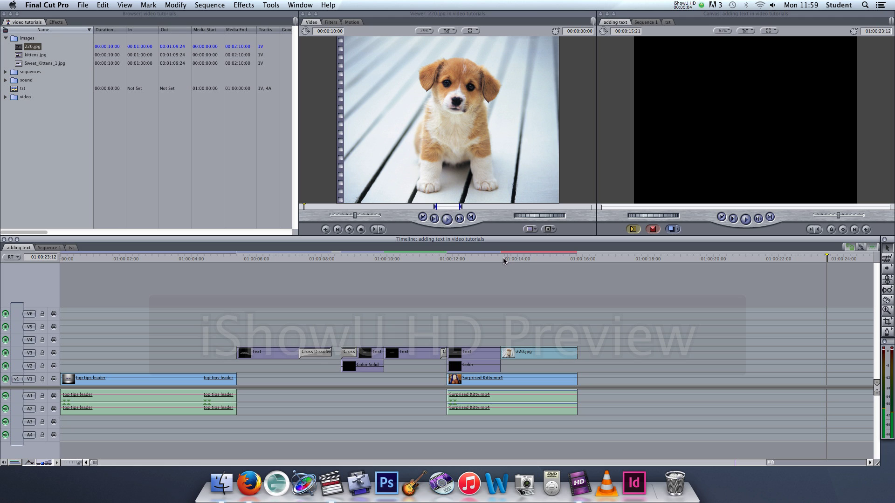
left_click_drag(493, 258, 525, 258)
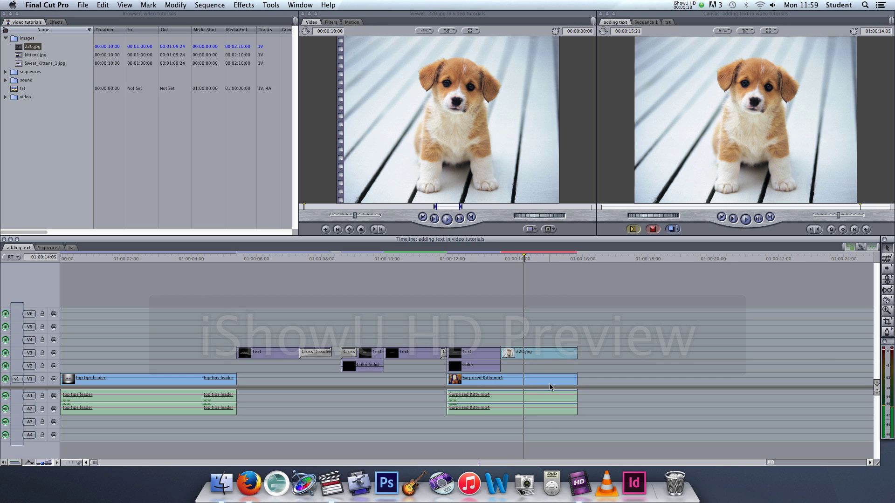
Step: Scale the puppy still down and drag it toward the lower-left corner of the canvas
left_click(545, 356)
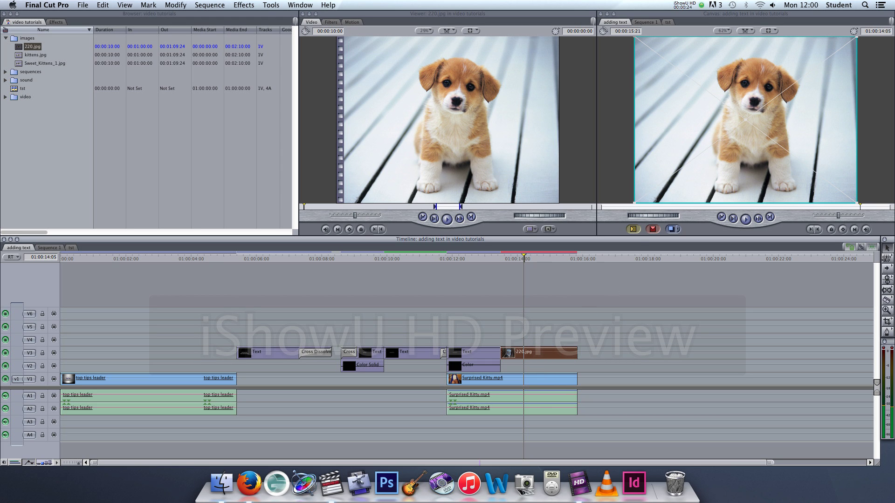
left_click_drag(633, 203, 704, 150)
left_click_drag(773, 128, 718, 167)
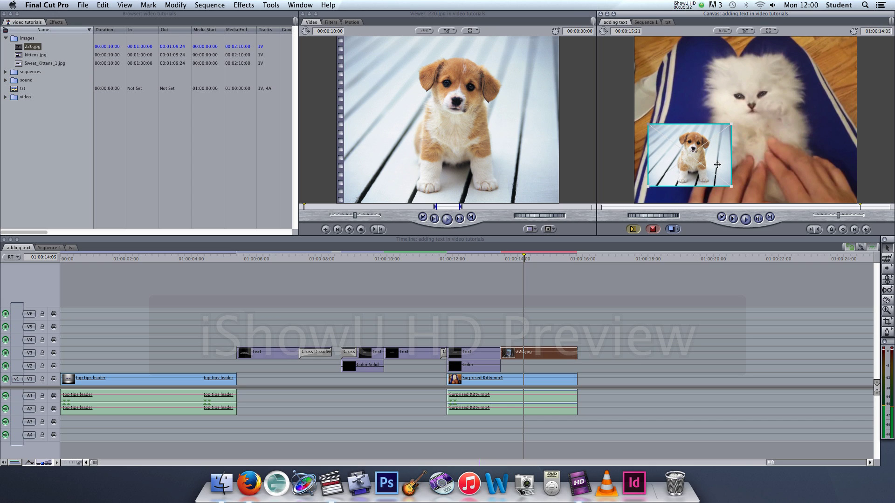
Step: Fine-tune the position of the puppy inset and the kitten video framing
left_click(566, 319)
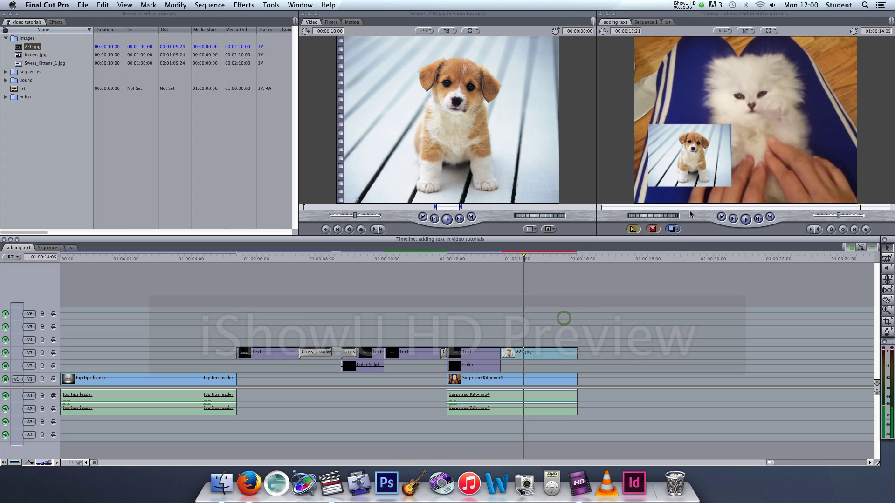
left_click(544, 355)
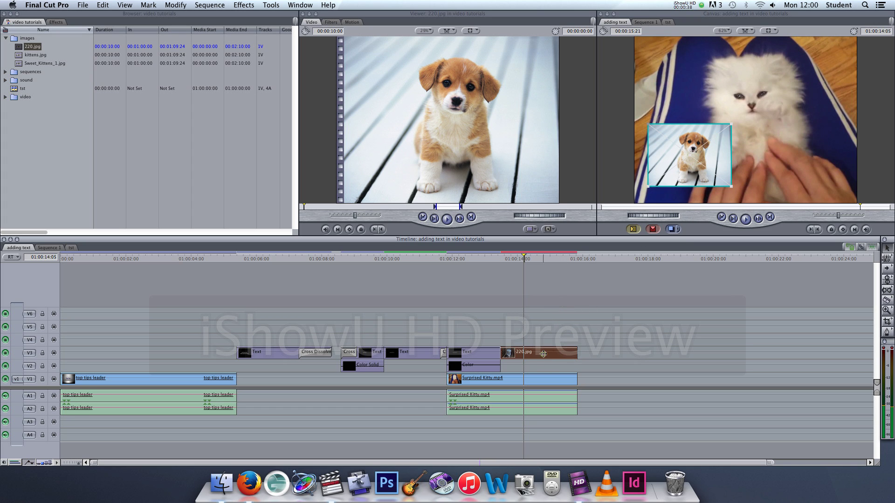
mouse_move(699, 157)
left_mouse_down()
mouse_move(820, 159)
mouse_move(691, 163)
left_mouse_up()
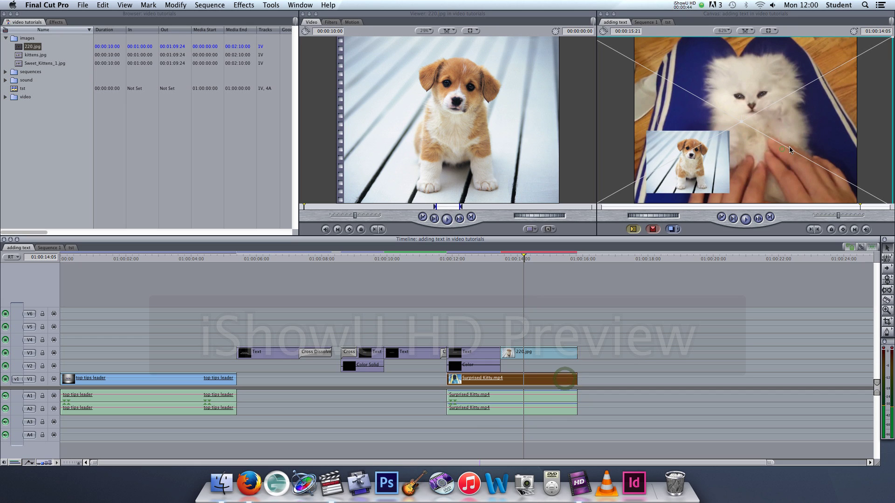
left_click_drag(782, 149, 802, 150)
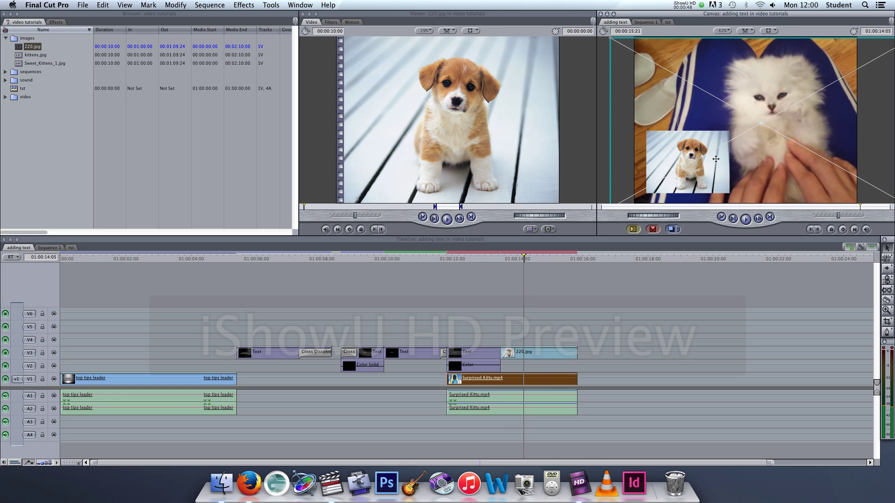
Step: Render the sequence with Command-R at around 01:00:13:23
left_click(548, 330)
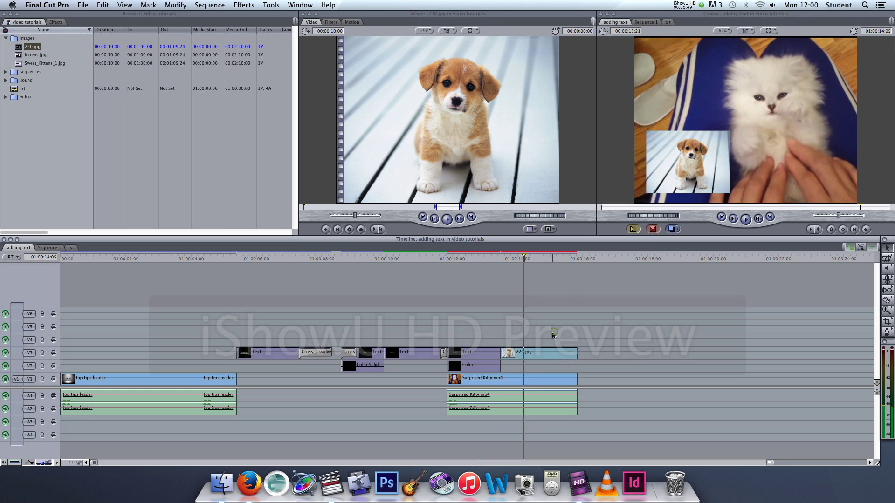
left_click(514, 258)
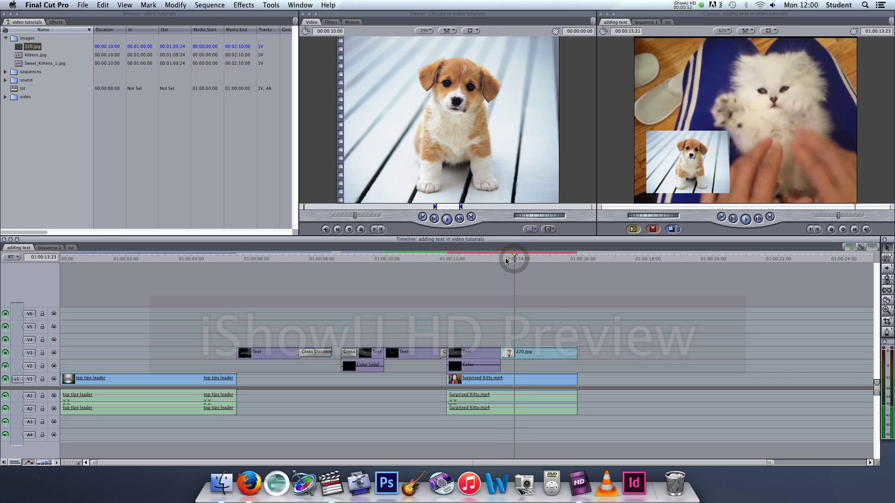
key("super+r")
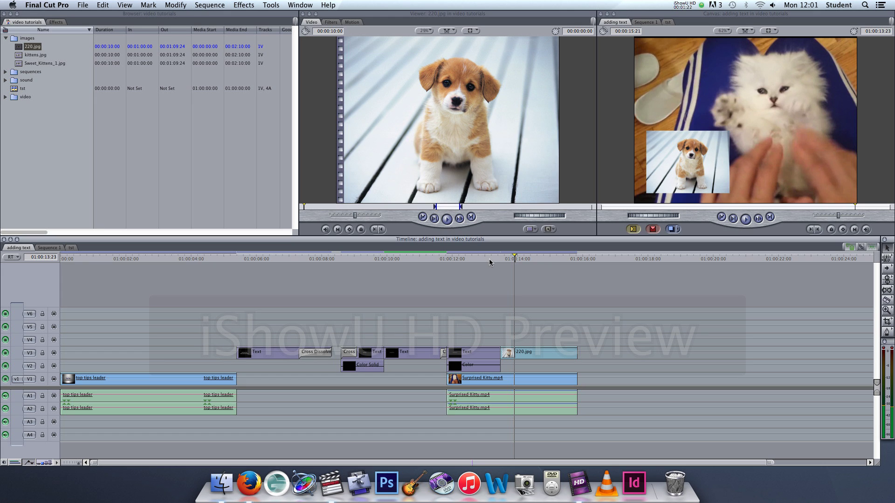
Step: Play back from 01:00:13:07 and again from 01:00:12:21 to check the puppy inset
left_click(493, 259)
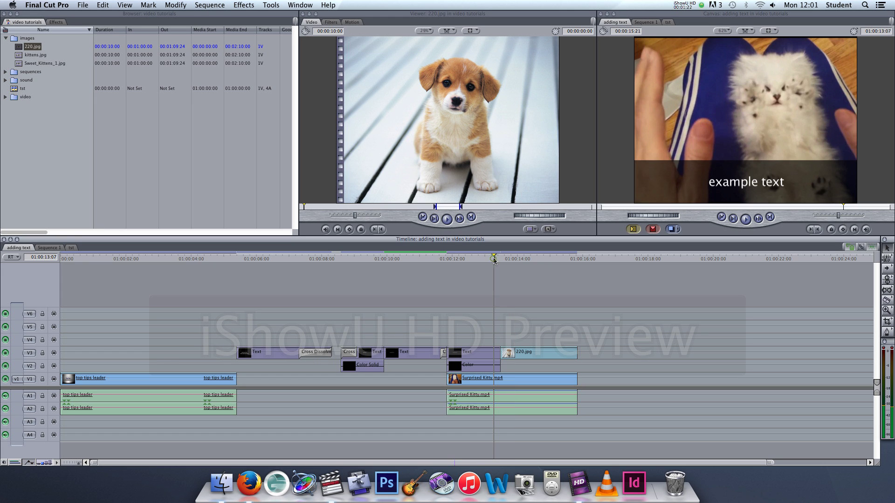
key("space")
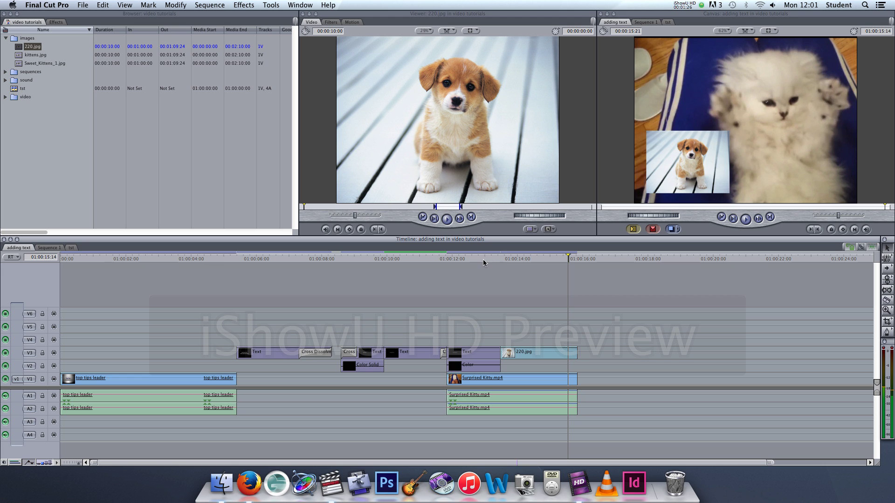
left_click(480, 259)
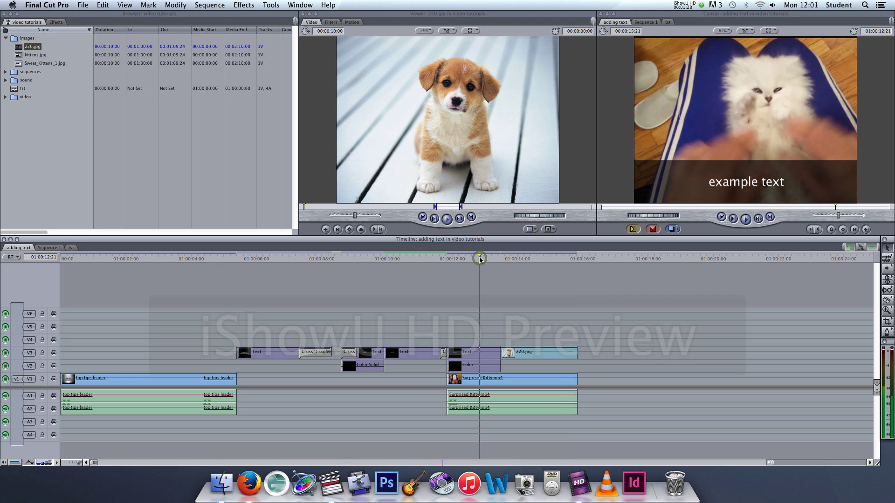
key("space")
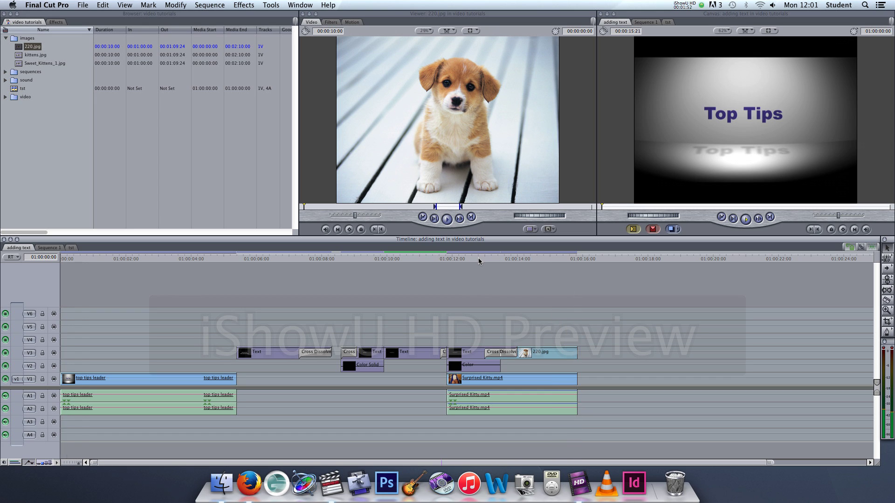
key("space")
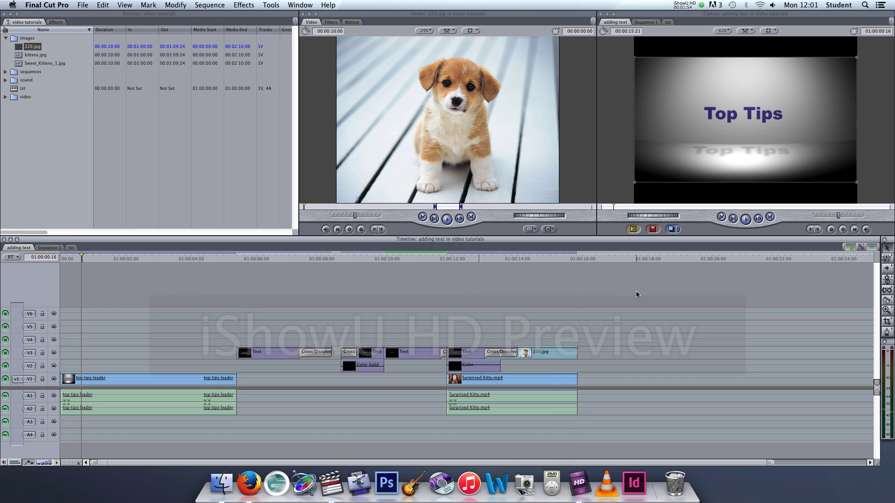